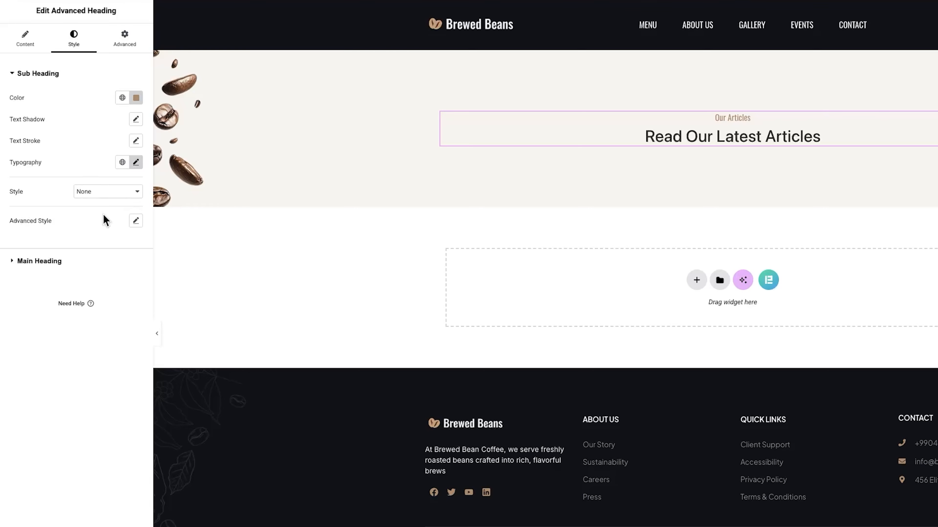
Give the main heading a dark text colour
left_click(89, 263)
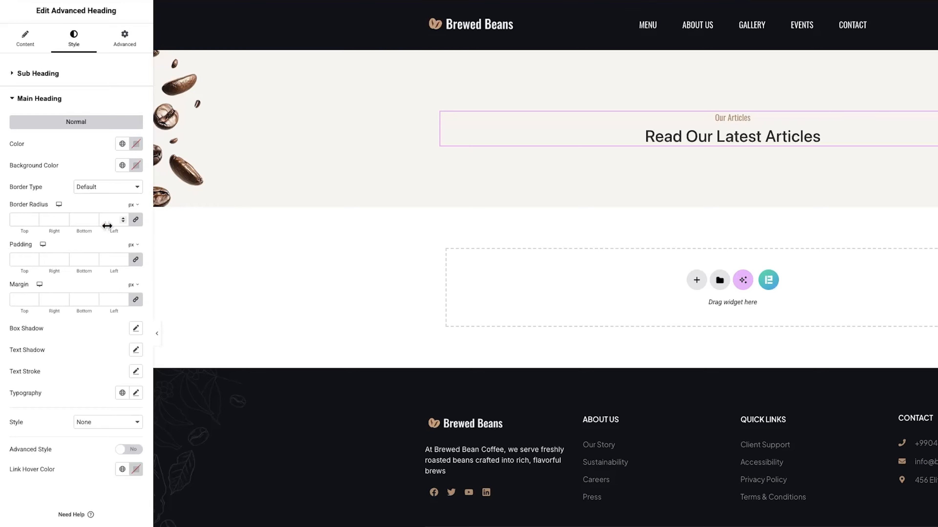
left_click(135, 149)
left_click(135, 328)
Set the main heading typography to Oswald, 36 px, with 1.2 em line height
left_click(114, 340)
type("oswald")
left_click(124, 359)
type("36")
left_click(132, 457)
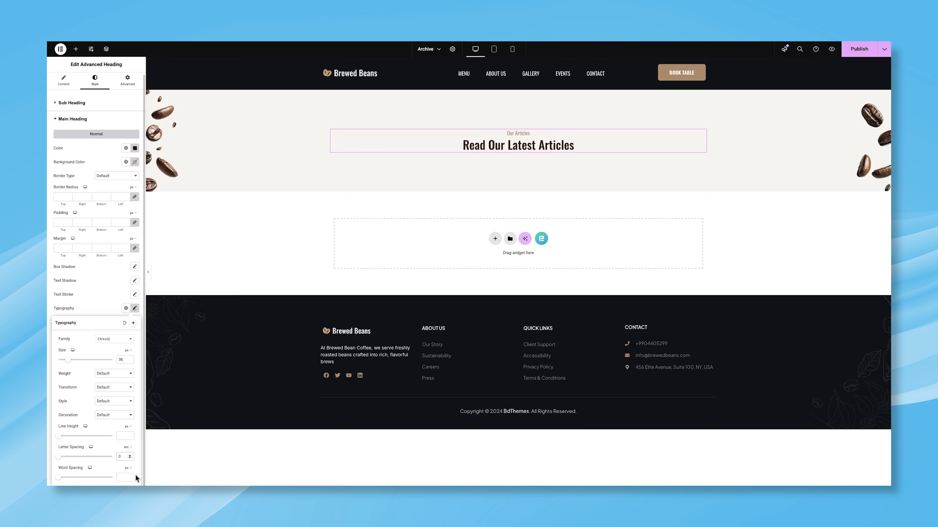
left_click(130, 427)
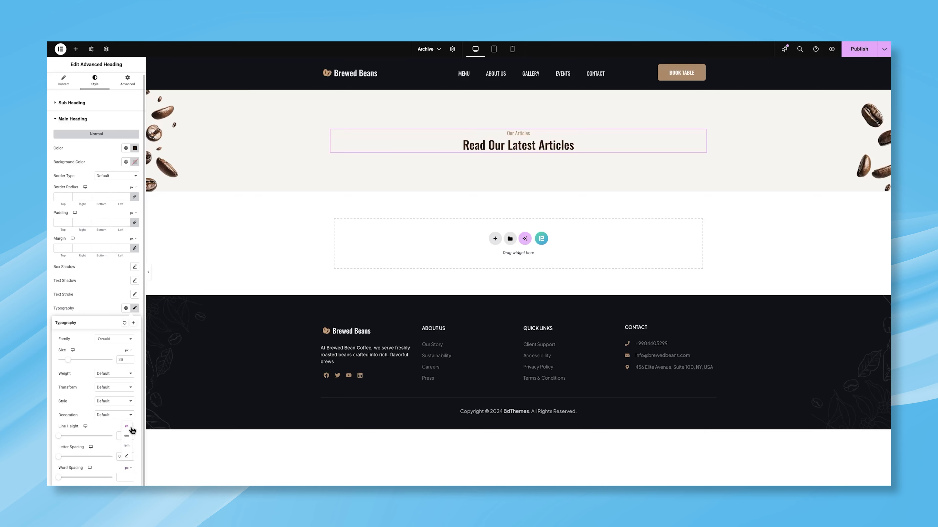
left_click(126, 436)
left_click(122, 435)
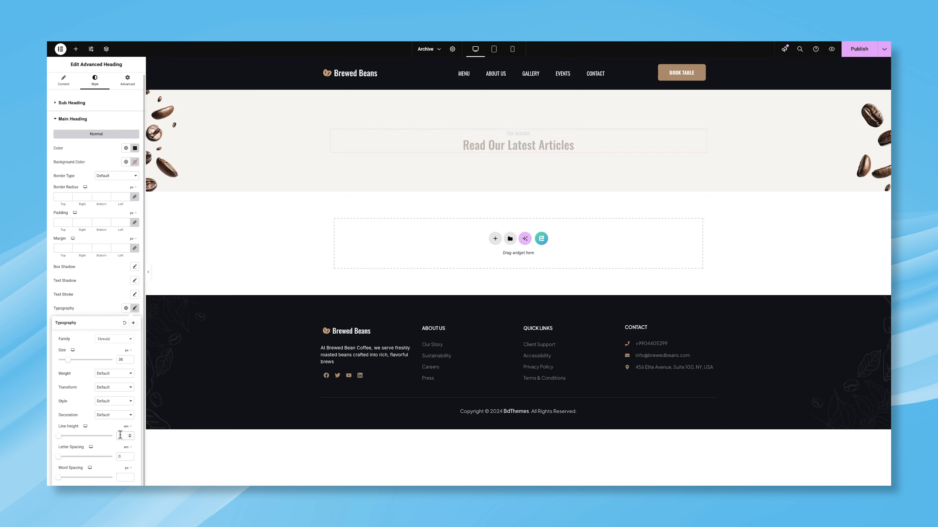
type("1.2")
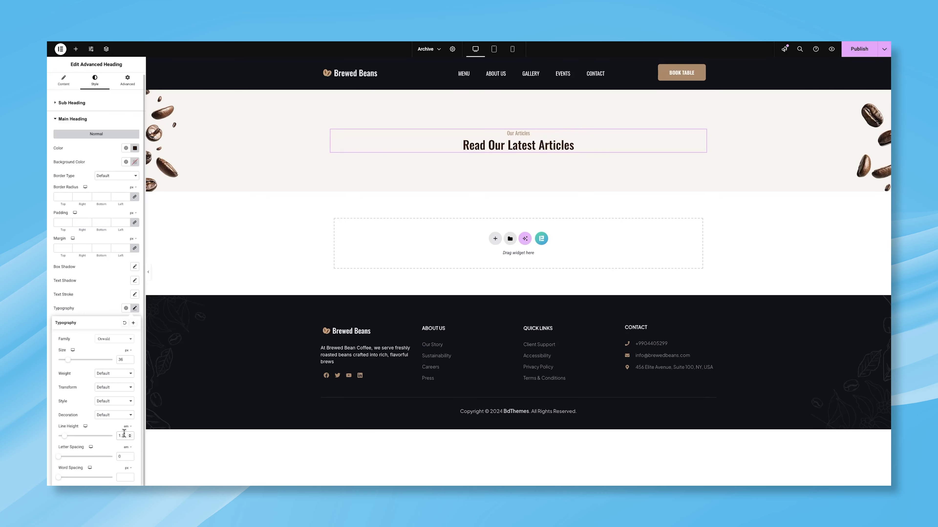
left_click(105, 292)
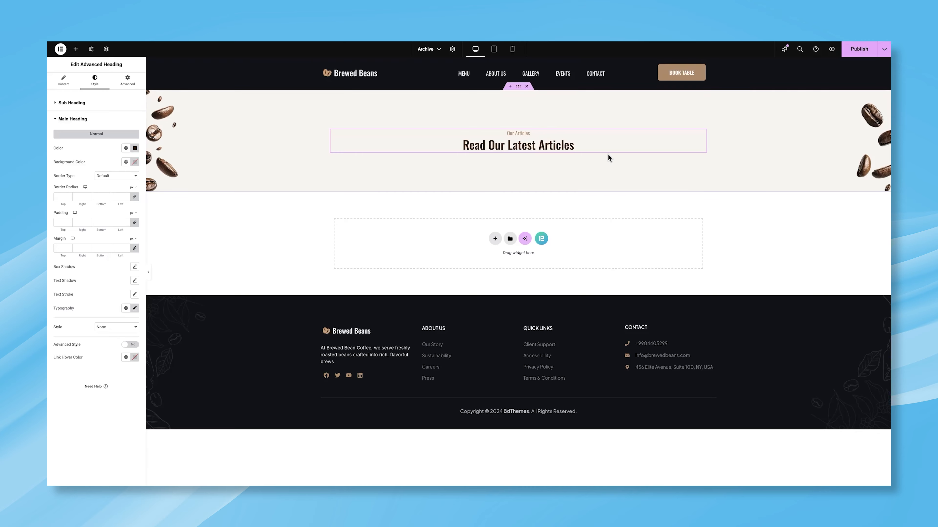
Search the widget list for 'post grid'
left_click(75, 49)
left_click(77, 95)
type("post gri")
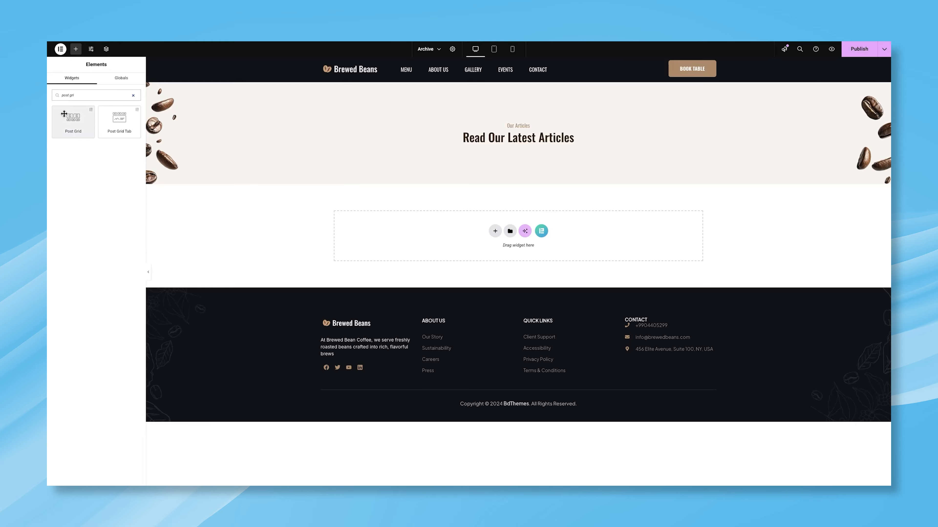
Drop a Post Grid below the heading and set its skin to Trosia
left_click_drag(73, 119, 494, 143)
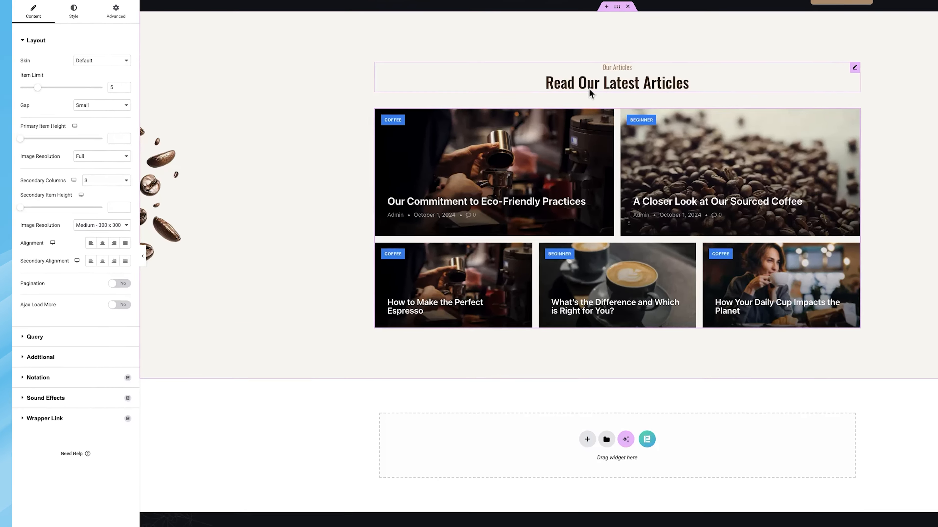
left_click(103, 61)
left_click(101, 70)
left_click(103, 62)
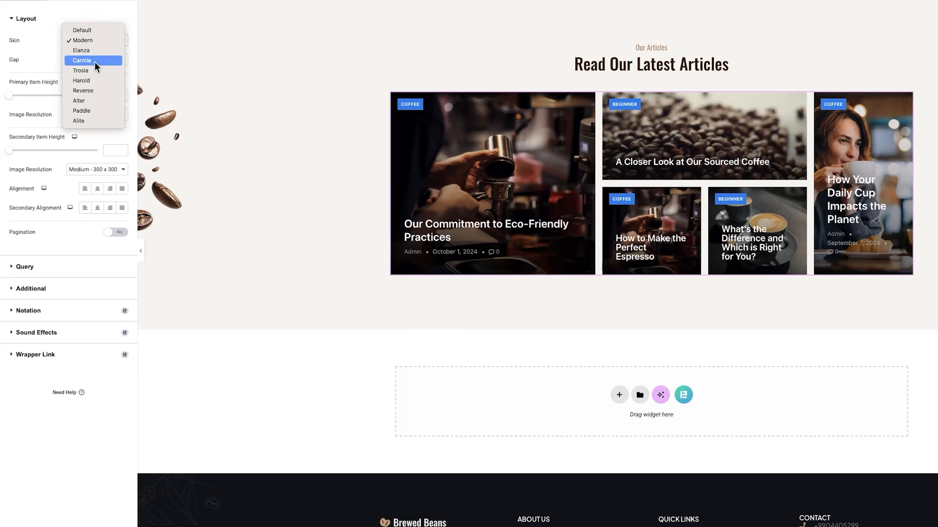
left_click(92, 70)
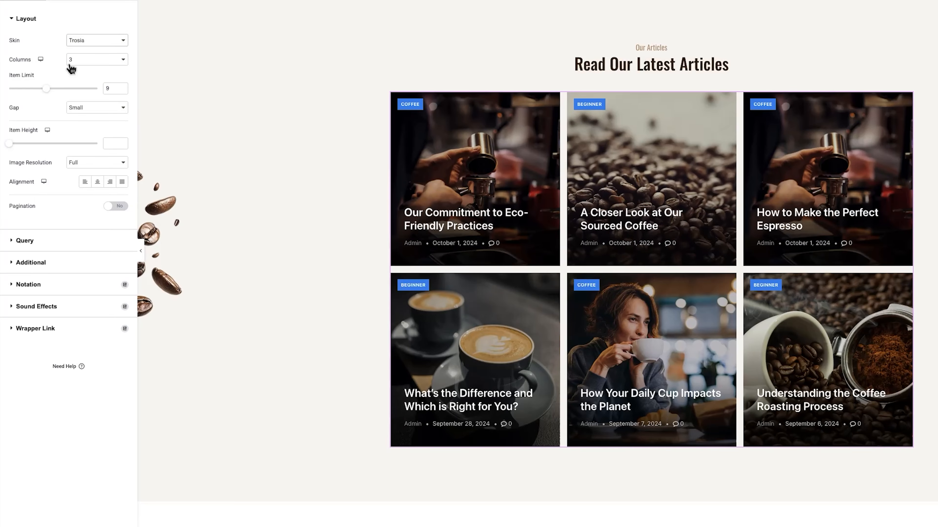
Show 6 posts in 2 columns with a Medium gap and item height 332
left_click(80, 64)
left_click(84, 49)
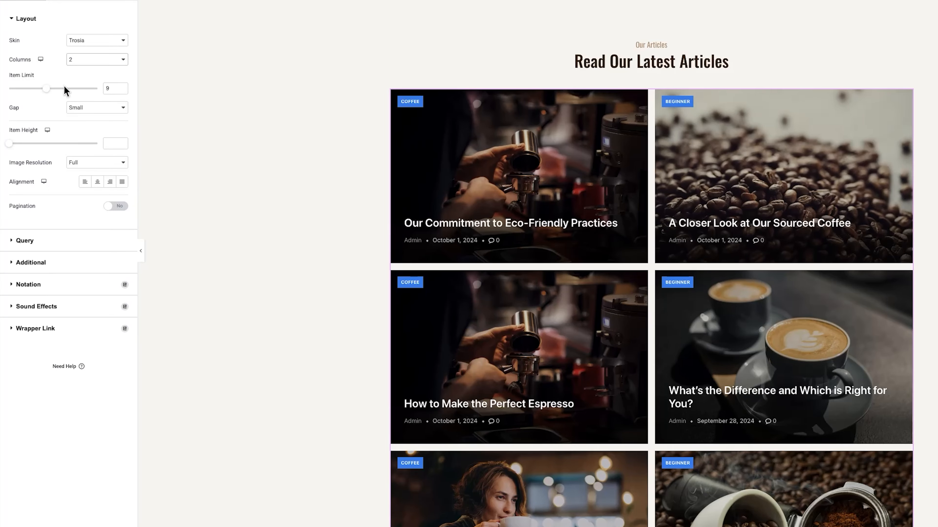
left_click(122, 90)
left_click(122, 89)
left_click(123, 90)
left_click(70, 108)
left_click(87, 115)
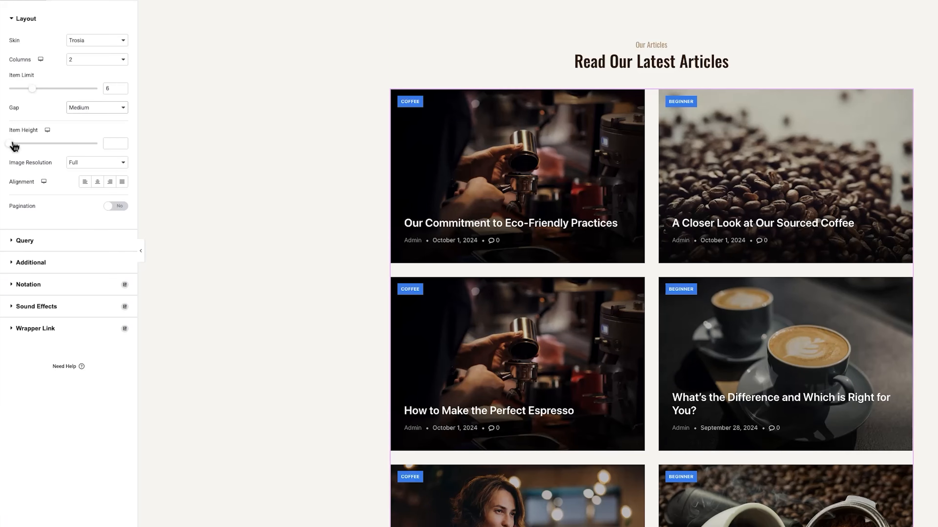
left_click_drag(14, 147, 42, 147)
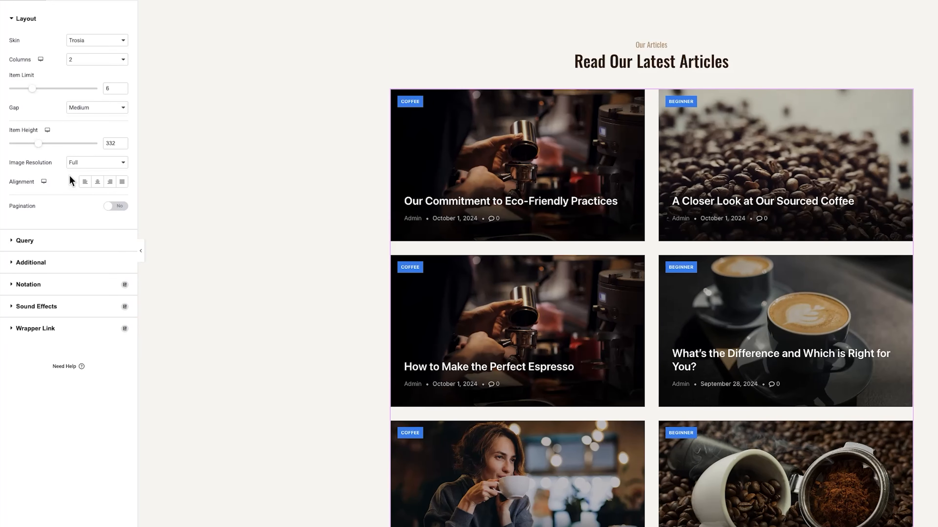
In the grid's query, keep Posts as the source and include posts by Terms
left_click(77, 241)
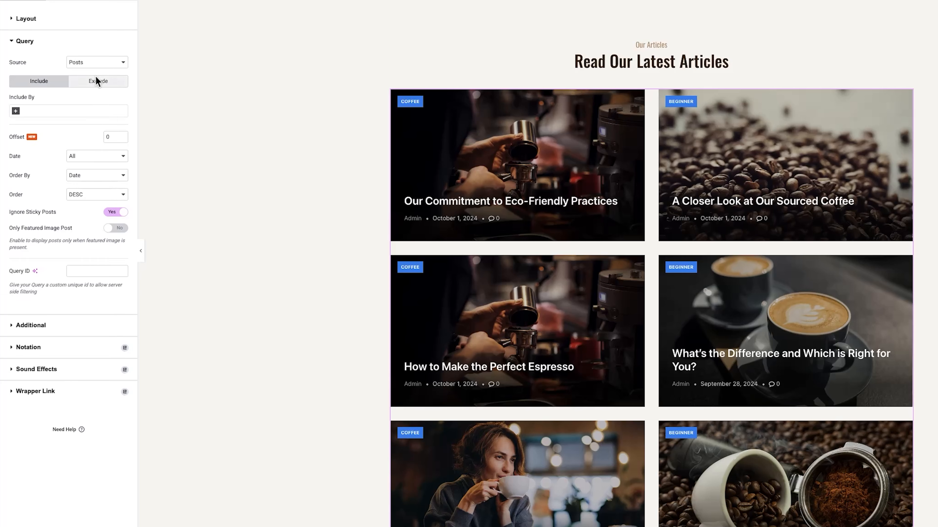
left_click(90, 63)
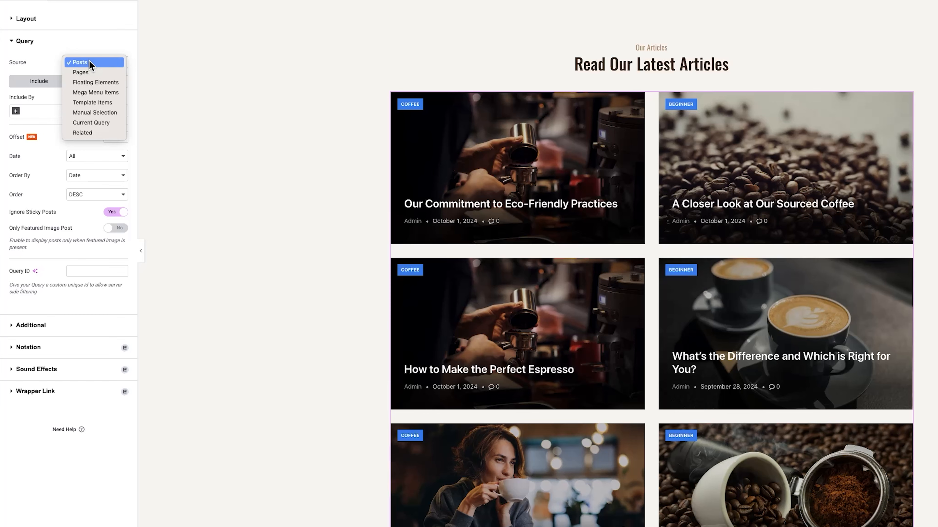
left_click(88, 62)
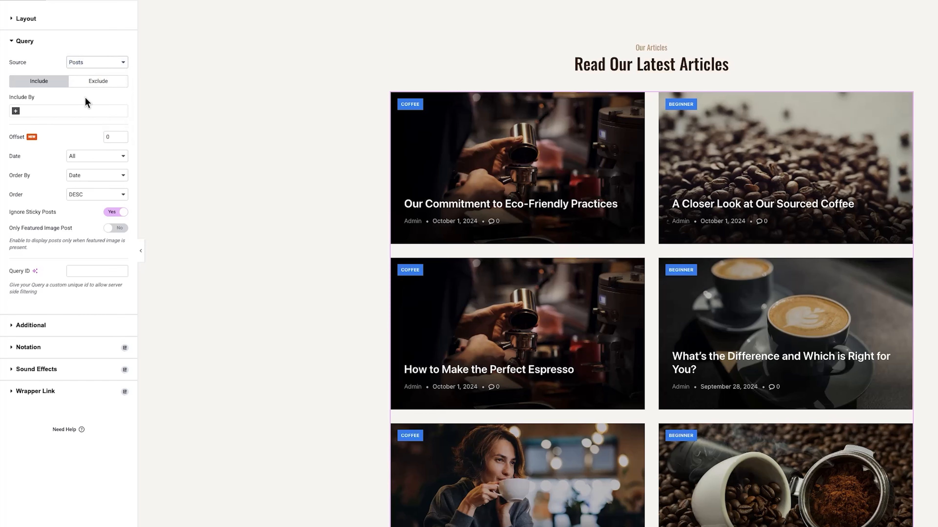
left_click(17, 112)
left_click(31, 124)
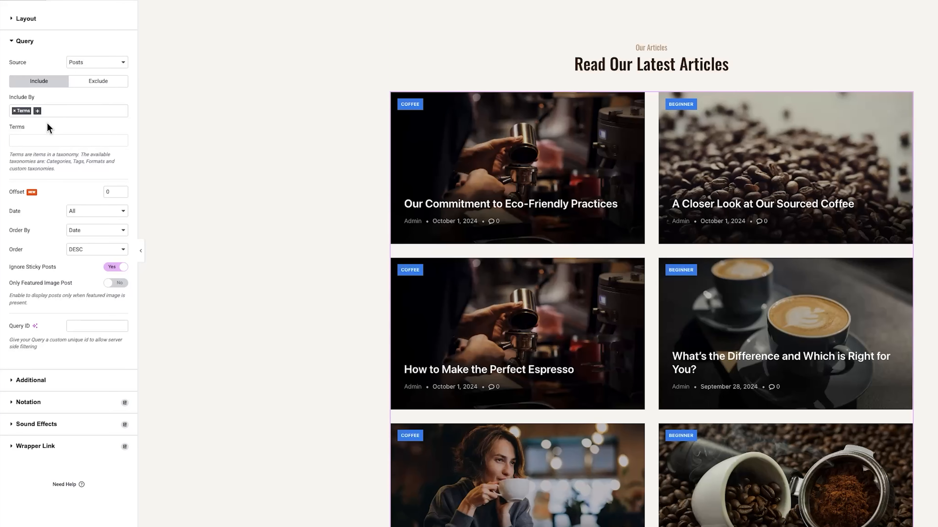
left_click(58, 111)
left_click(19, 152)
Add the coffee and beginner categories as the included terms
left_click(32, 141)
type("coff")
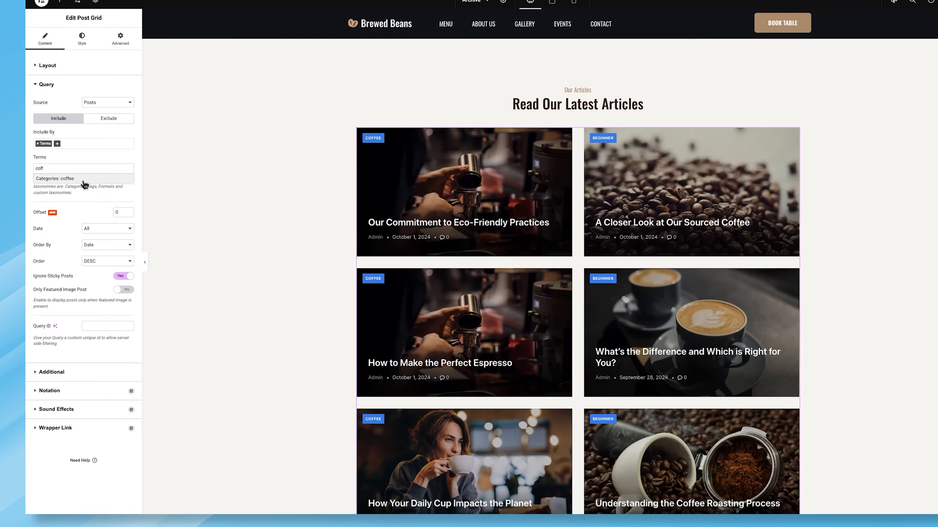
left_click(84, 180)
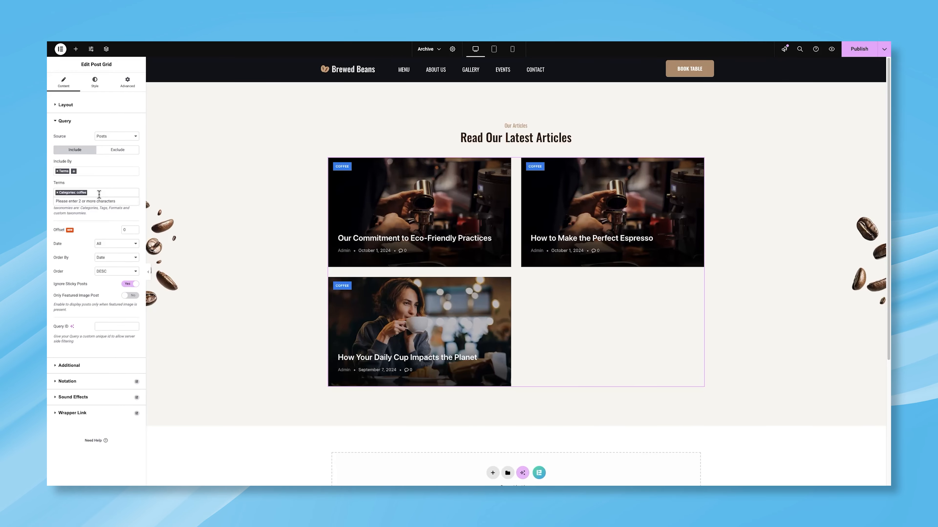
type("be")
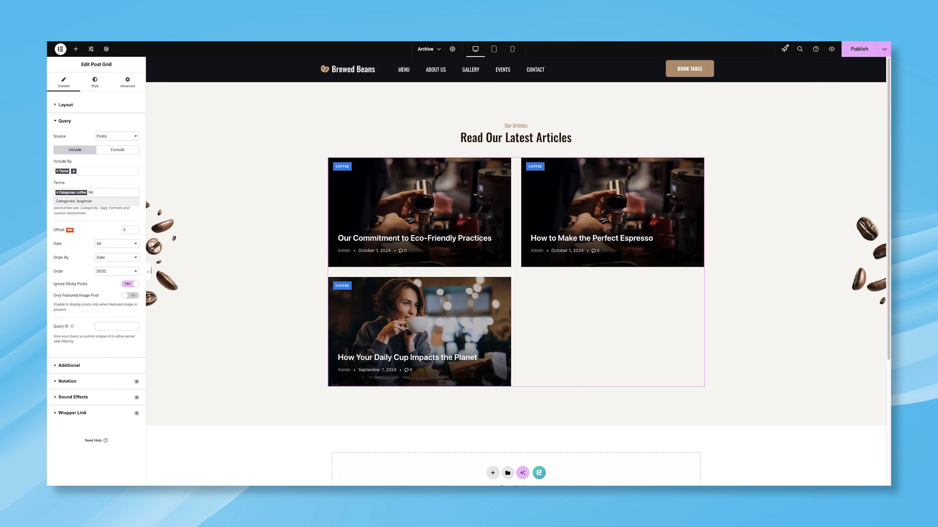
left_click(96, 201)
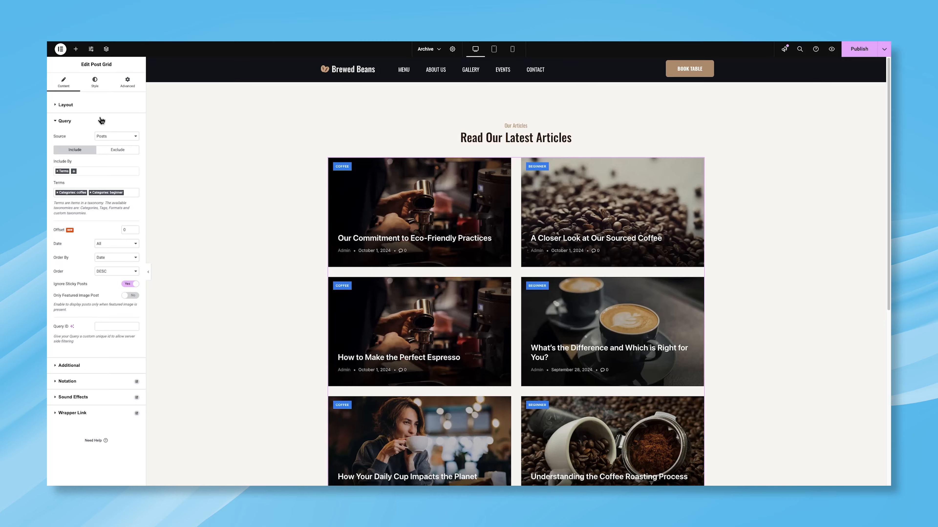
Set the grid's image overlay opacity to 0.3 and card corner radius to 15
left_click(95, 90)
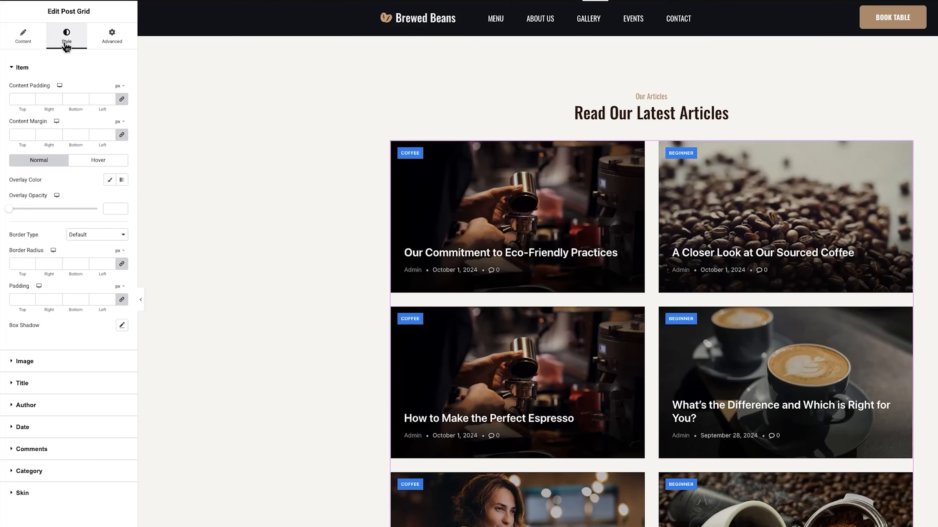
left_click(108, 210)
type("0.3")
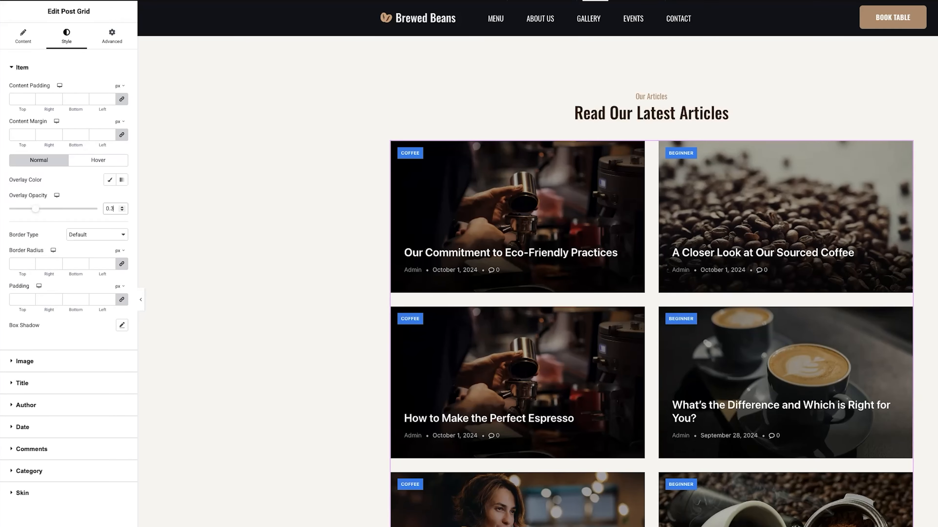
left_click(19, 265)
type("15")
Make the post titles white and set them in Oswald
left_click(26, 384)
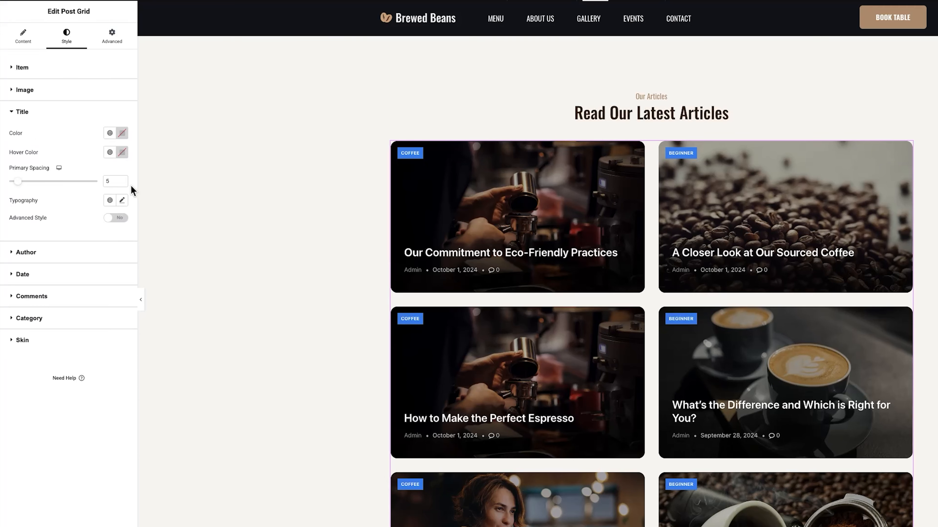
left_click(122, 133)
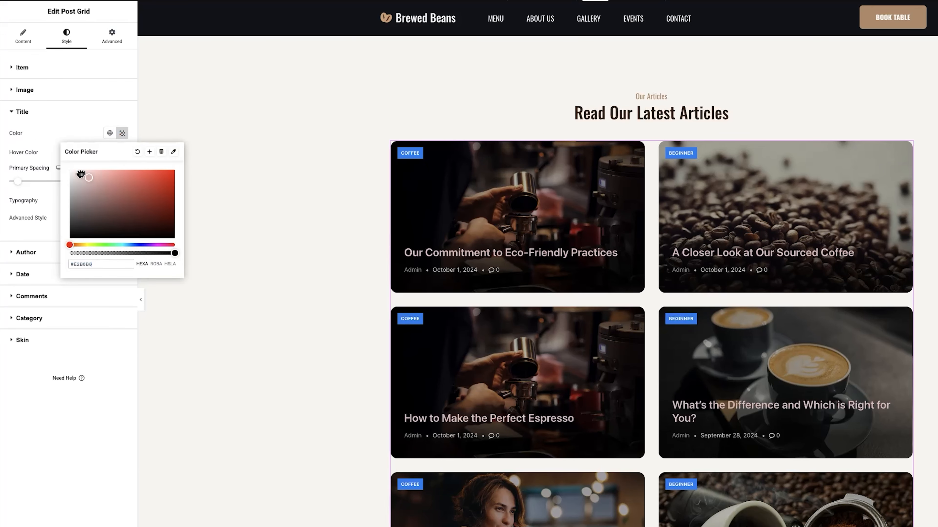
left_click(61, 168)
left_click(122, 202)
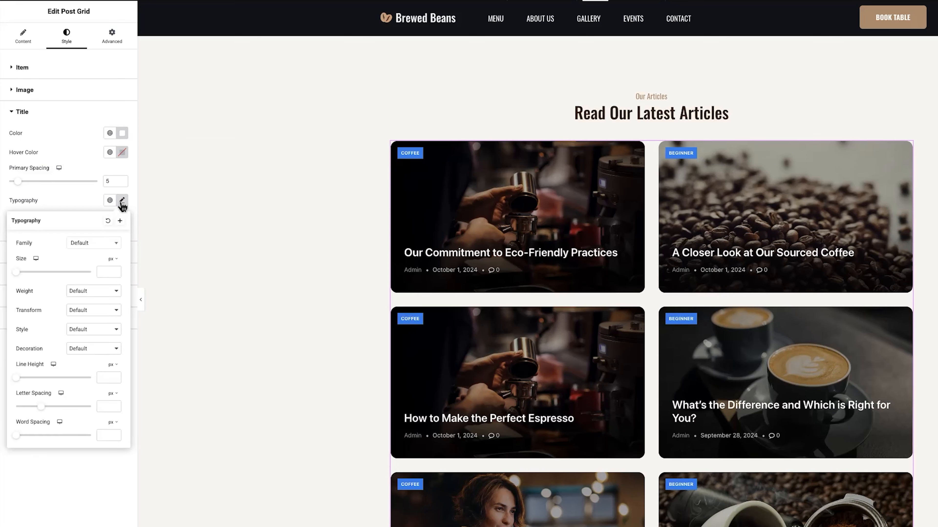
left_click(99, 243)
type("osw")
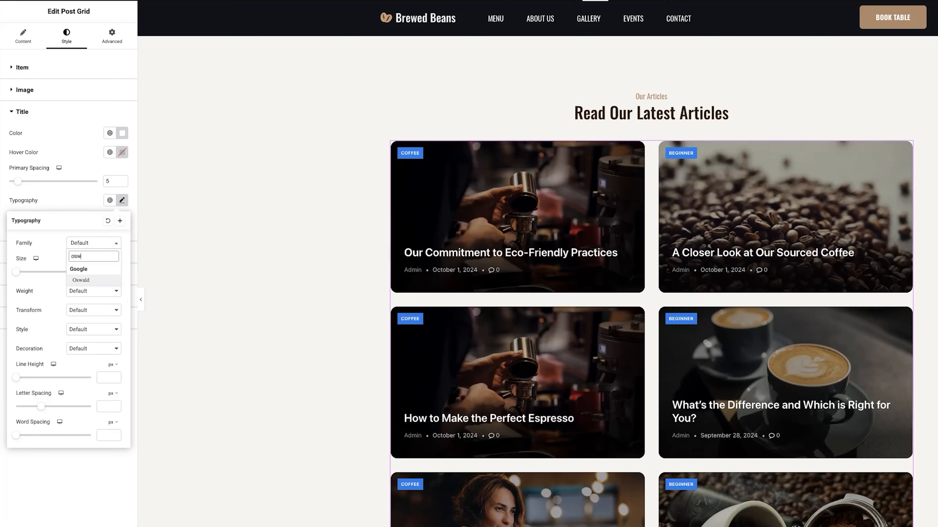
key("Return")
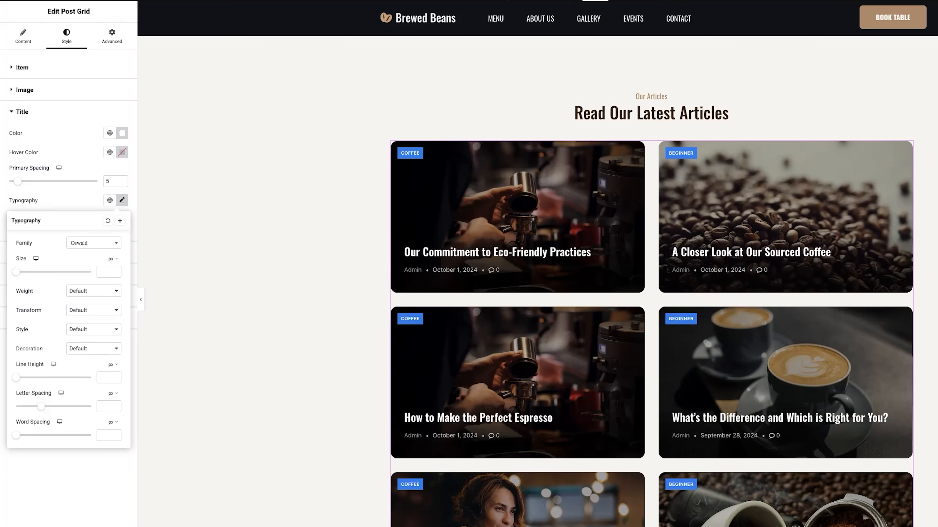
left_click(55, 199)
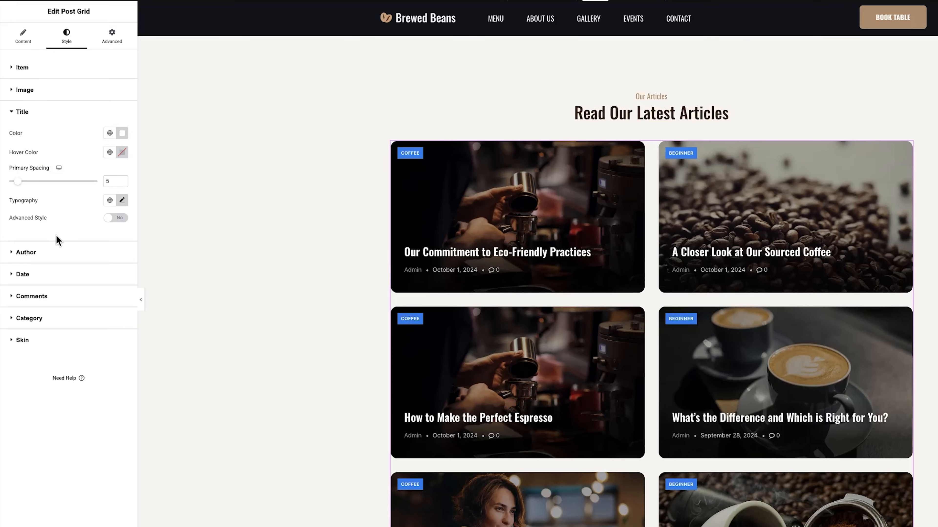
Style the author names light grey #C5C5C5 in Oswald with an adjusted size
left_click(61, 251)
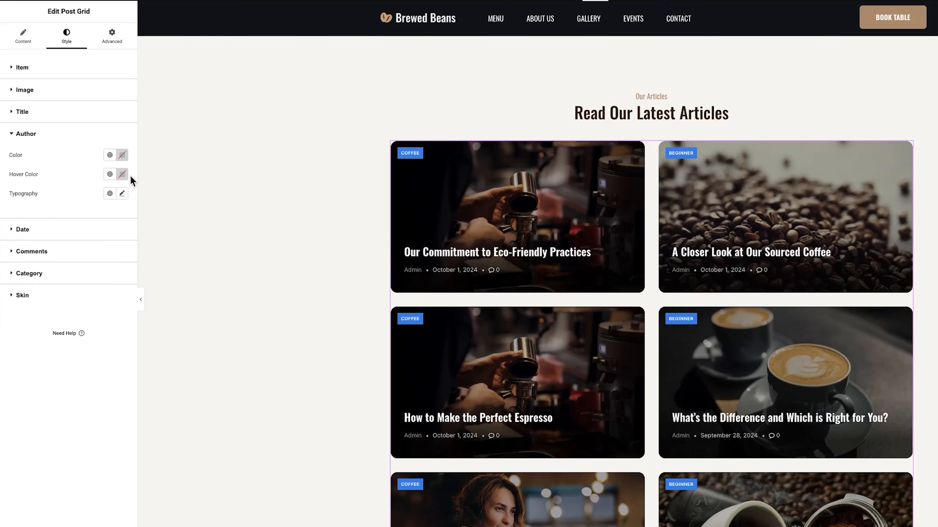
left_click(122, 156)
left_click_drag(53, 200, 48, 209)
triple_click(81, 286)
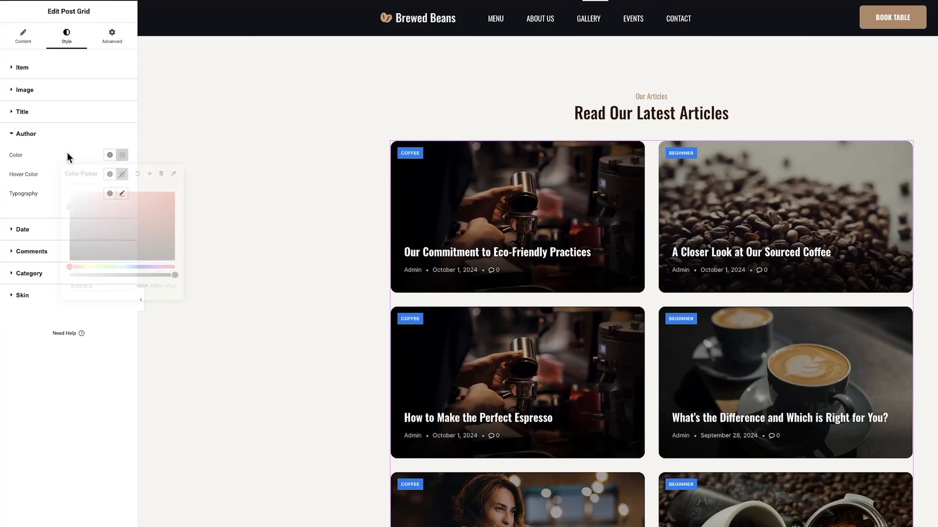
left_click(122, 193)
left_click(92, 240)
type("oswald")
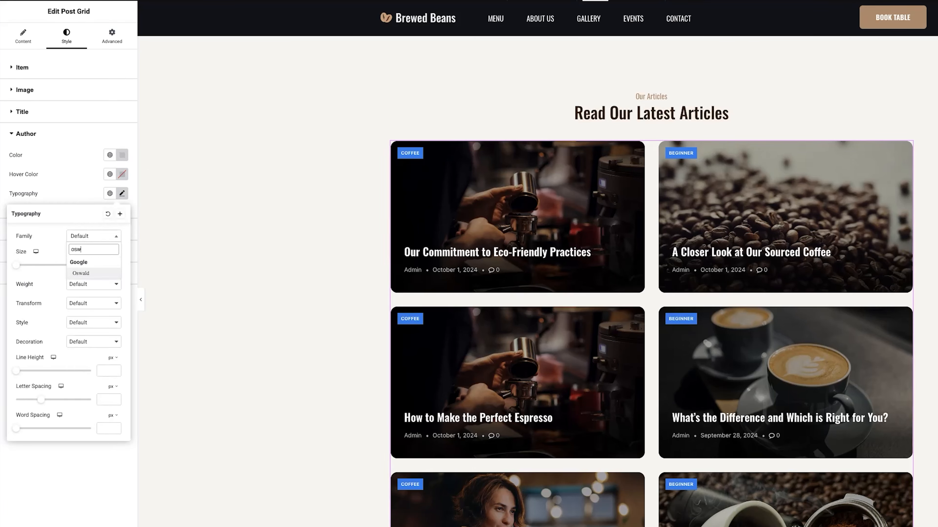
key("Return")
left_click_drag(16, 265, 21, 265)
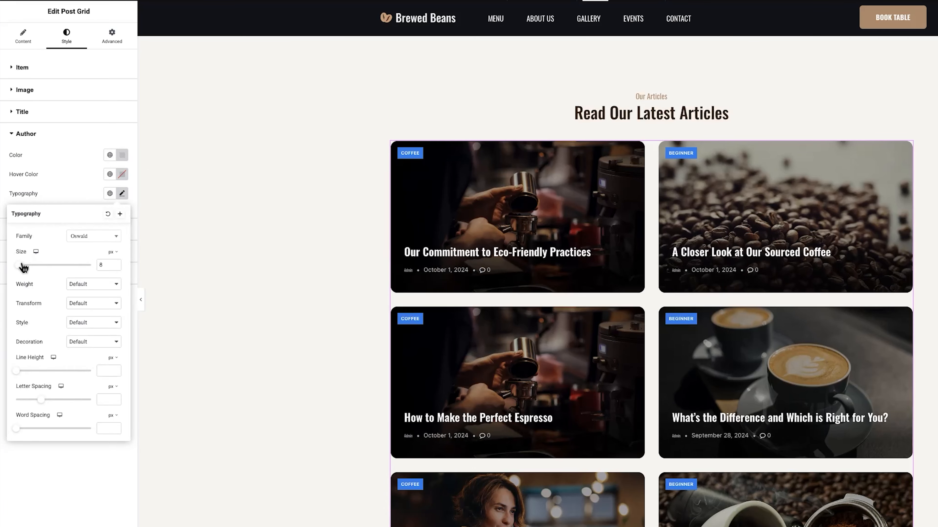
left_click(72, 193)
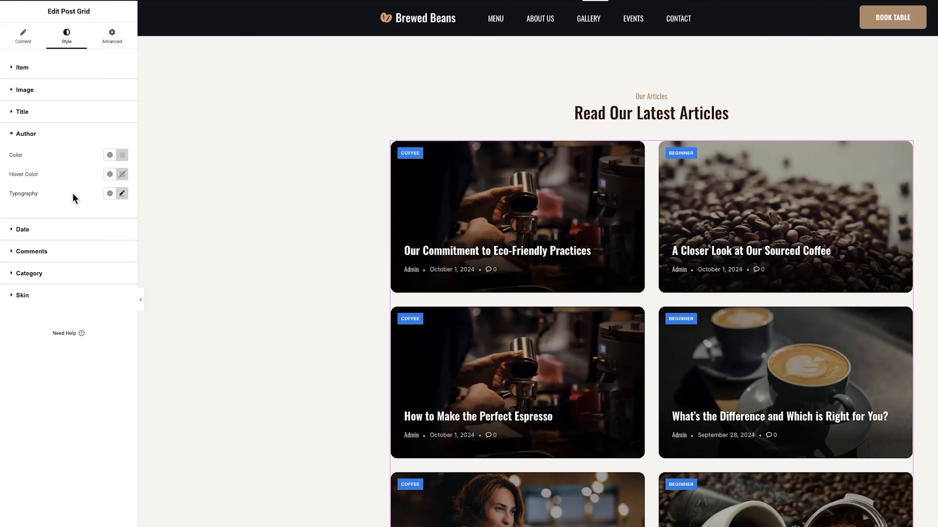
Set the post dates in grey Oswald
left_click(39, 232)
left_click(121, 177)
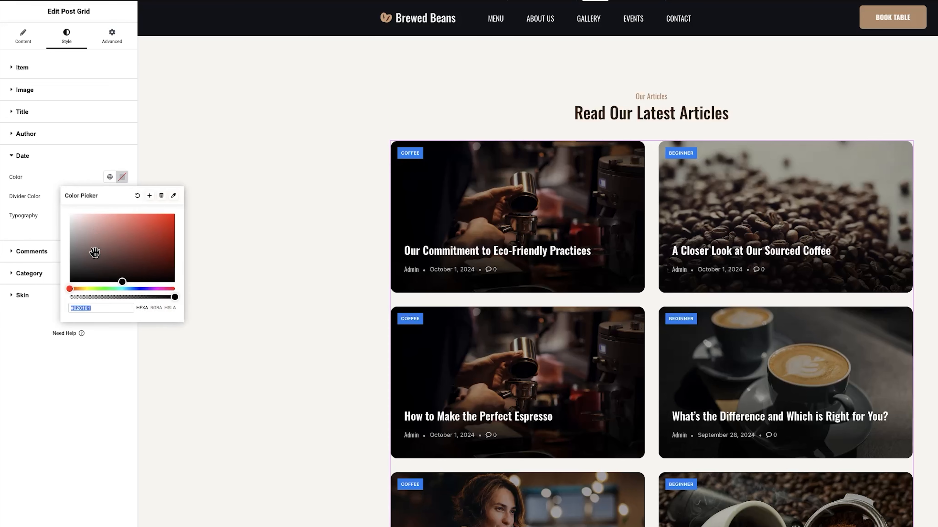
left_click(98, 194)
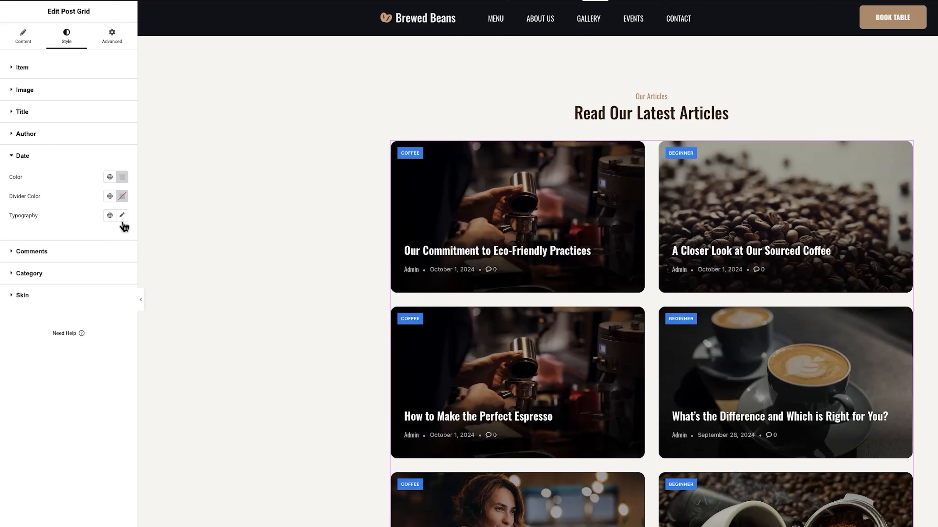
left_click(122, 215)
left_click(98, 259)
type("osw")
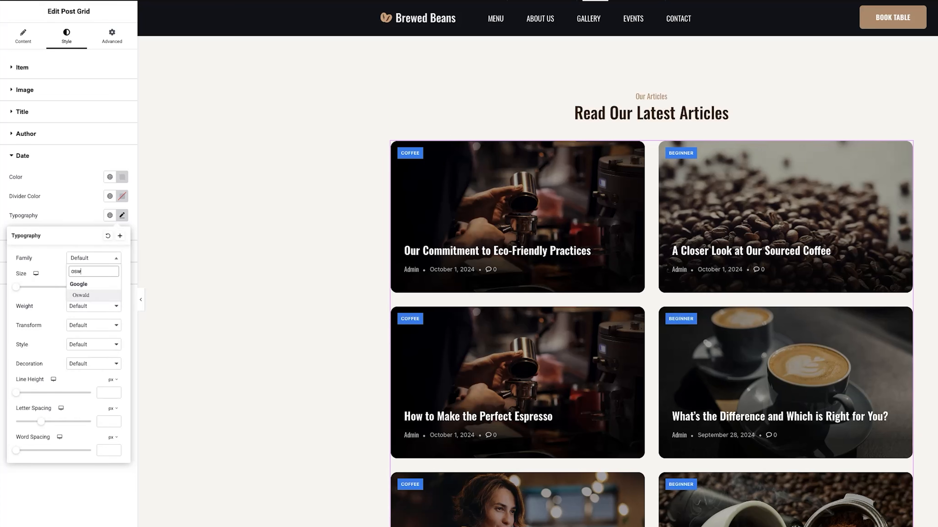
key("Return")
left_click(57, 200)
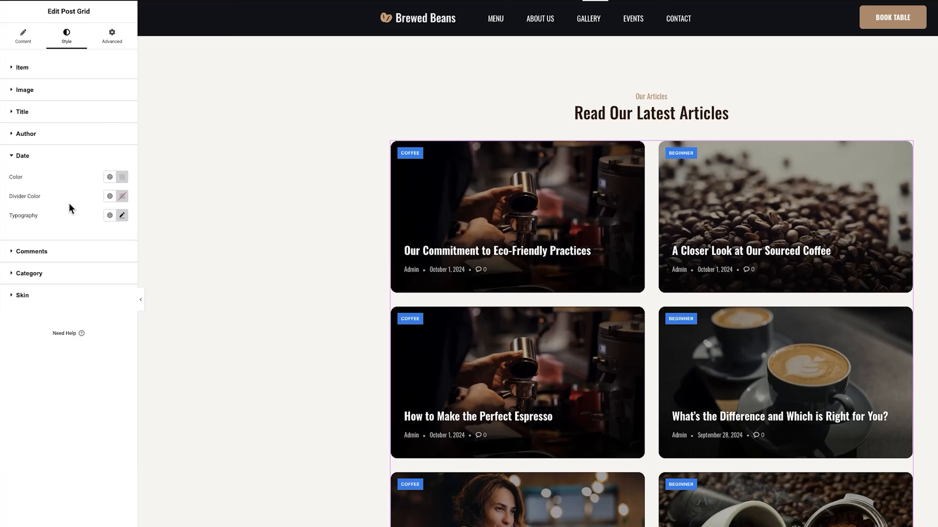
Give the category badges a tan #b99272 background, white text and 5 px corner radius
left_click(41, 276)
left_click(122, 259)
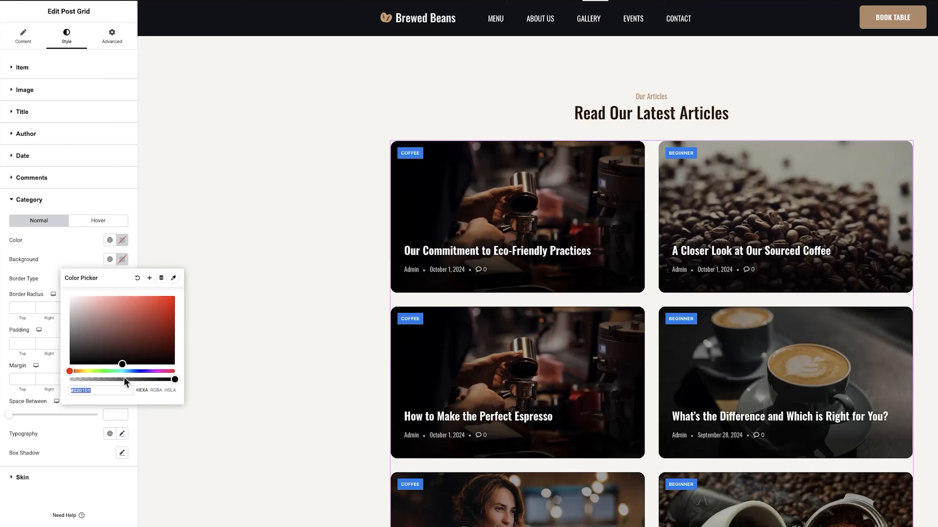
type("b99272")
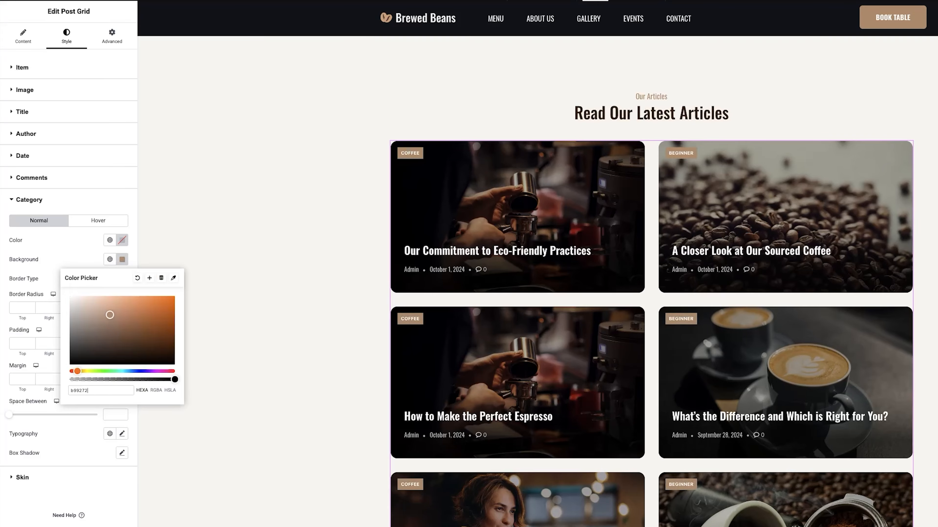
left_click(122, 240)
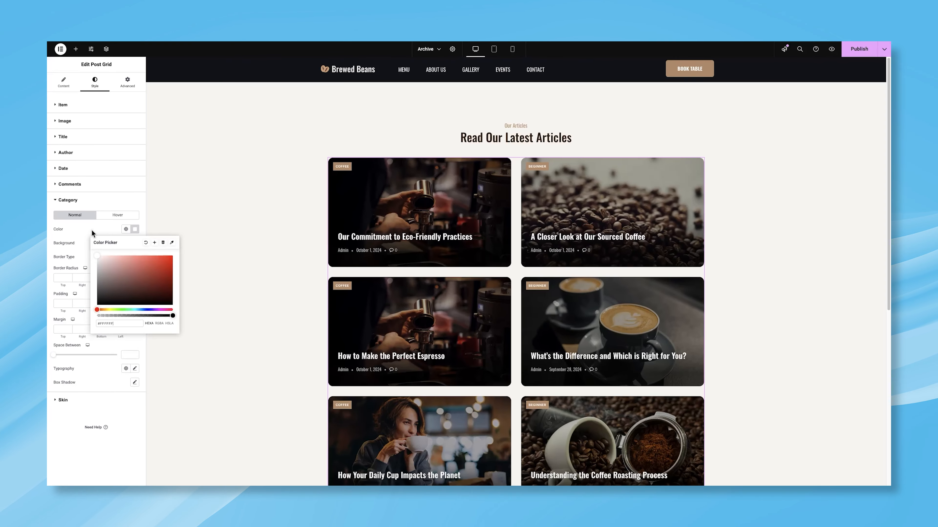
left_click(92, 230)
left_click(62, 278)
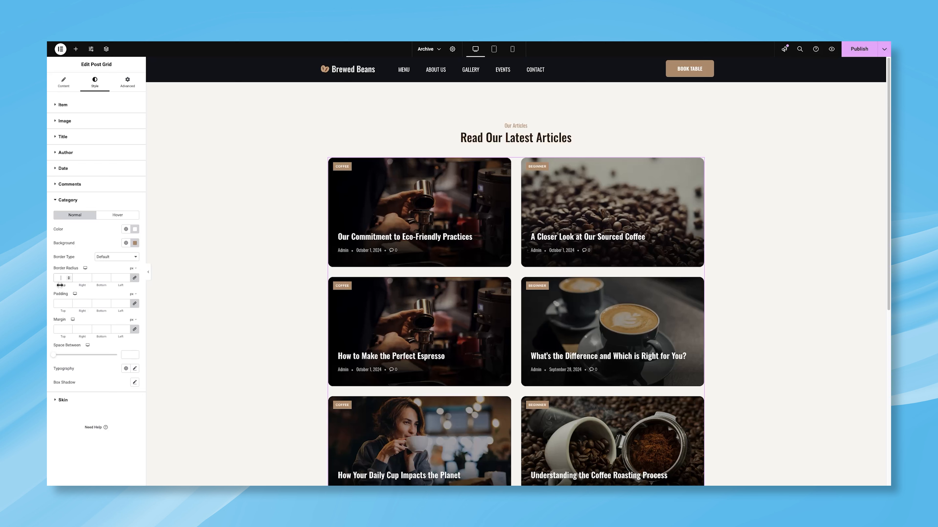
type("5")
Set the badge text in Oswald at a slightly larger size of 13
left_click(135, 368)
scroll(112, 367, "down", 1)
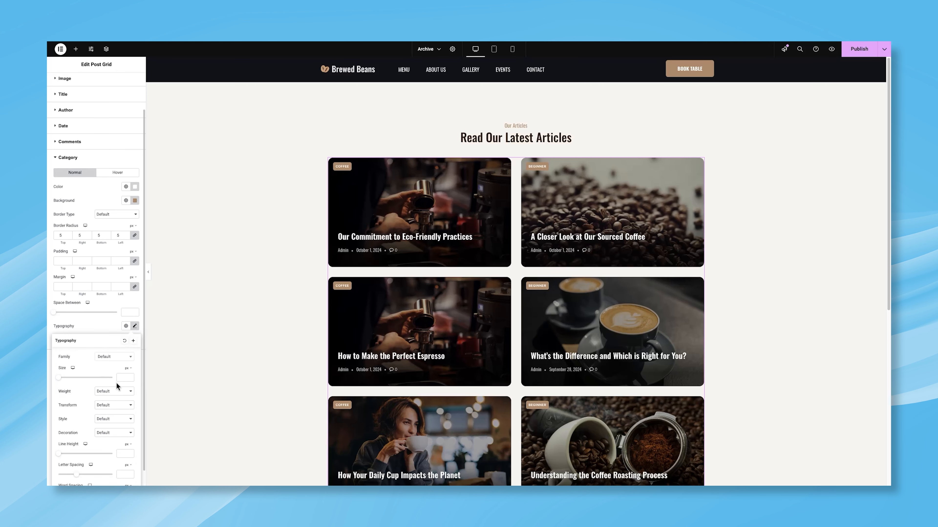
left_click(113, 357)
type("osw")
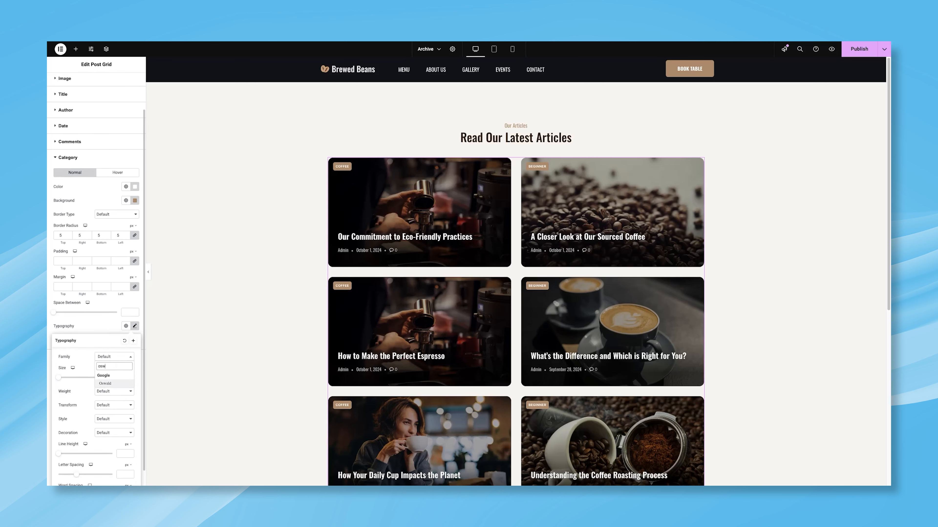
key("Return")
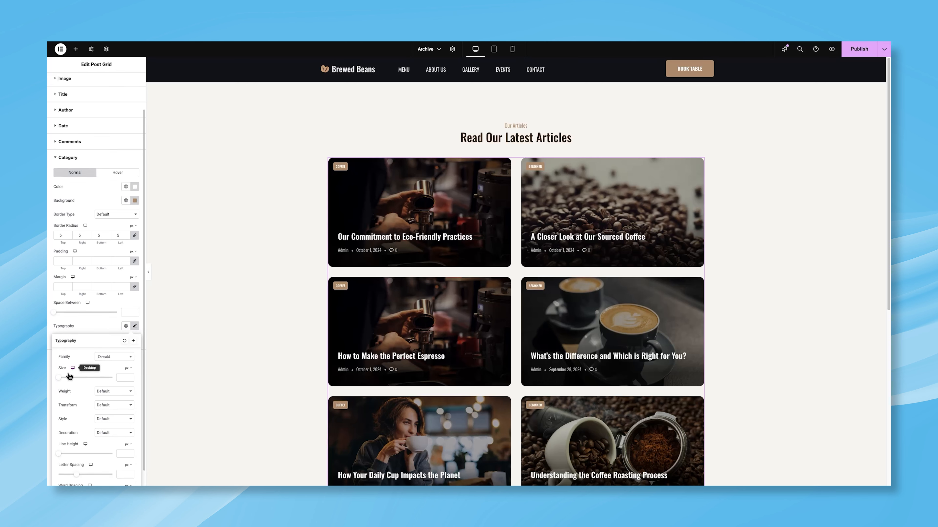
left_click_drag(59, 378, 63, 378)
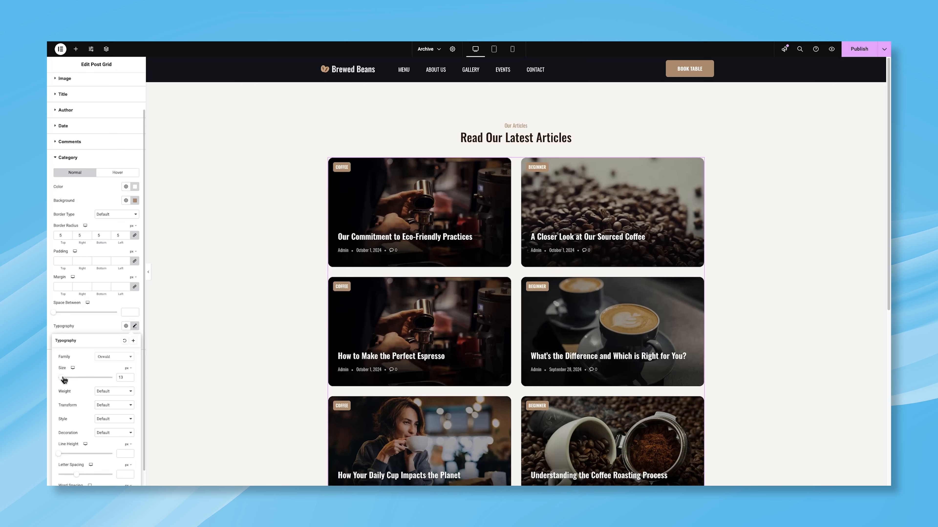
left_click(97, 330)
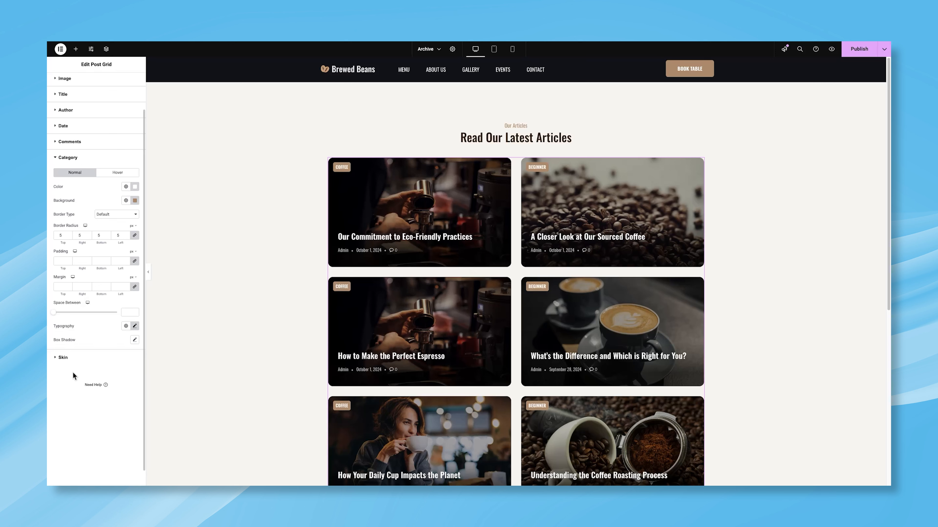
Publish the archive template and scroll the live page to check the article grid
left_click(848, 51)
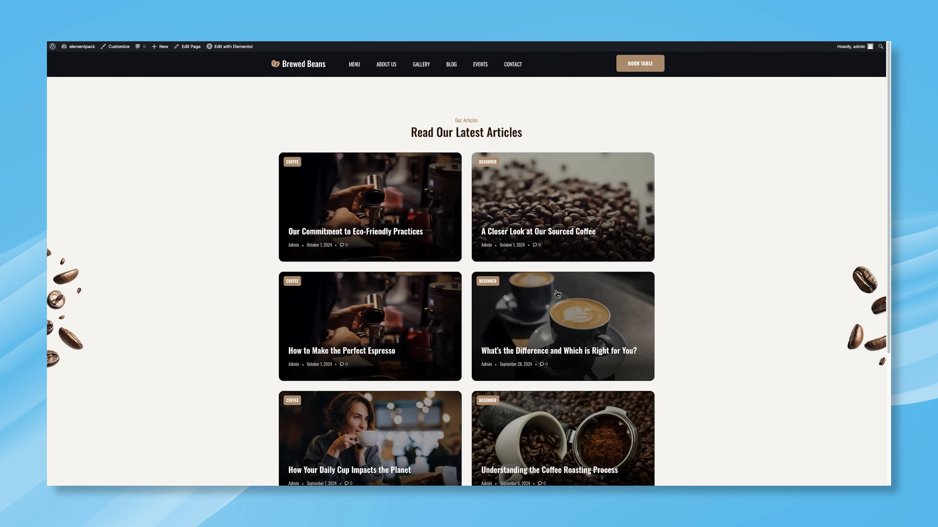
scroll(554, 276, "down", 1)
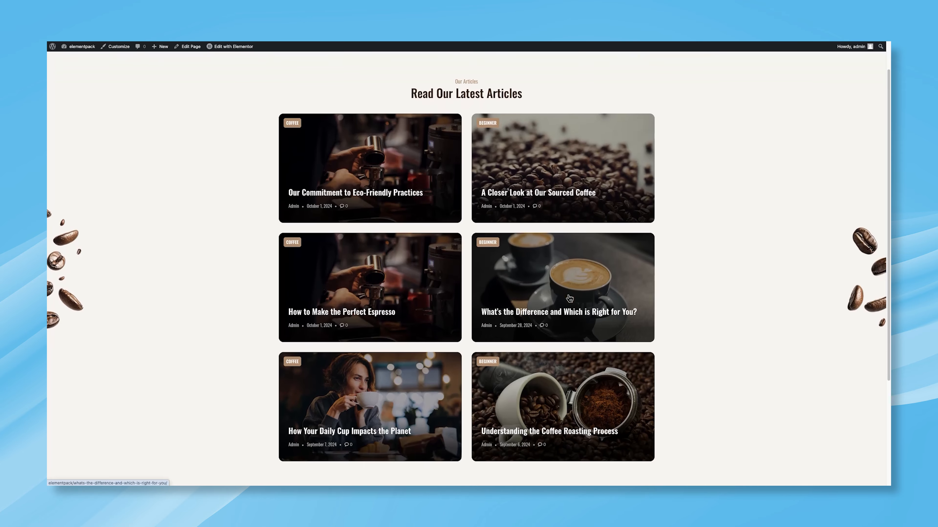